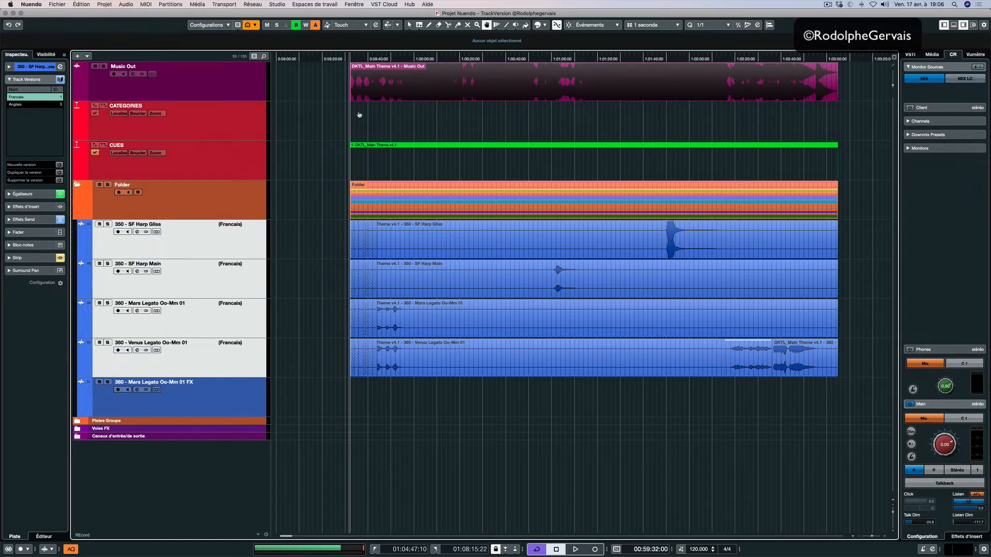
Switch the four selected SF Harp and Legato tracks to the Anglais track version
{"action": "left_click", "coordinate": [360, 237]}
{"action": "left_click", "coordinate": [359, 237]}
{"action": "left_click", "coordinate": [245, 225]}
{"action": "left_click", "coordinate": [249, 236]}
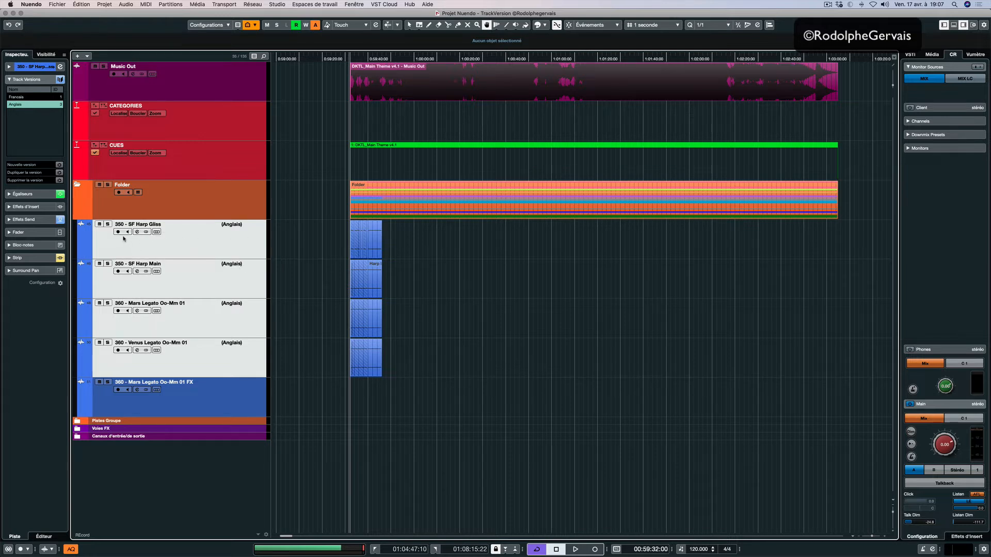
Show the lanes of the 350 - SF Harp Gliss track and split the last take on Couche 1
{"action": "left_click", "coordinate": [156, 232]}
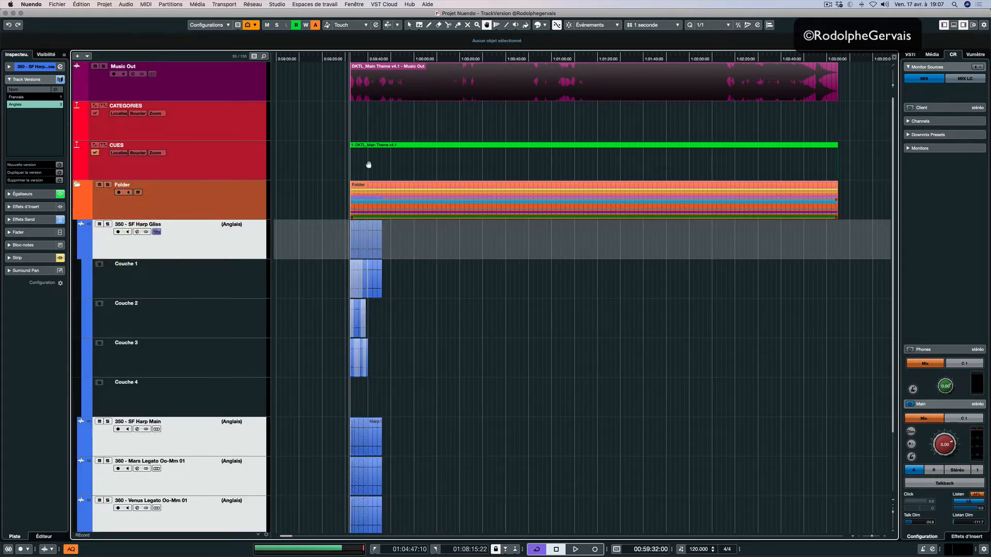
{"action": "left_click_drag", "start_coordinate": [355, 57], "coordinate": [352, 78]}
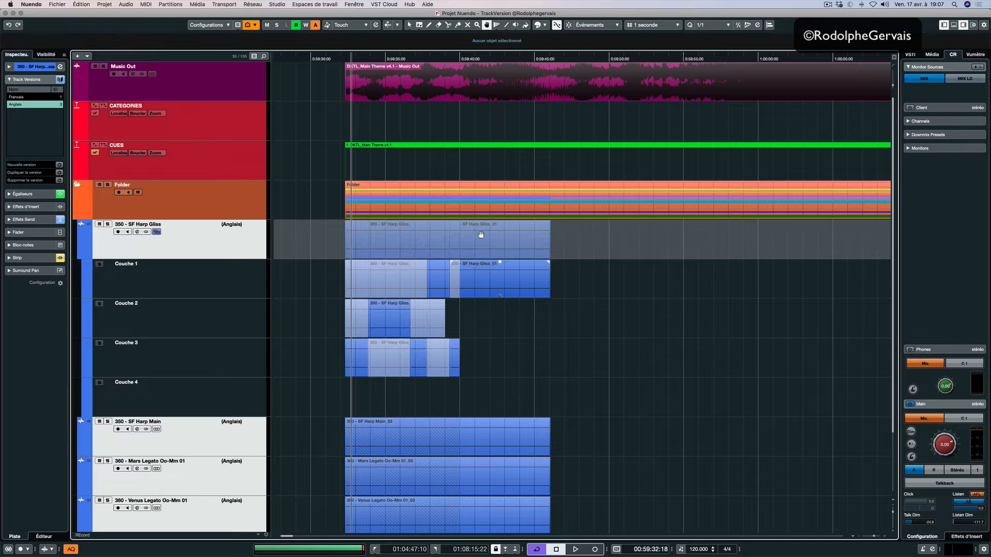
{"action": "left_click", "coordinate": [485, 24]}
{"action": "left_click", "coordinate": [500, 274]}
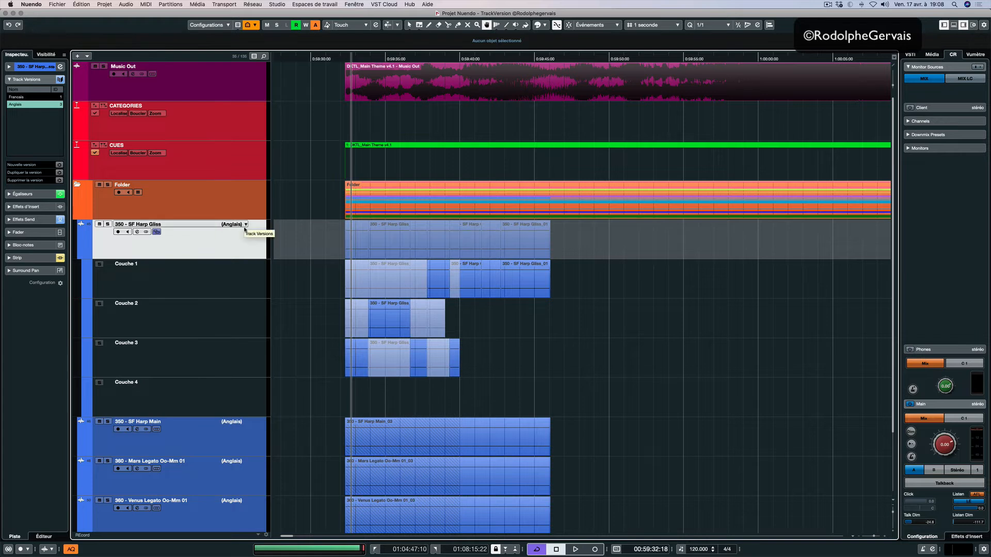
Select the tracks from 350 - SF Harp Gliss through 360 - Venus Legato Oo-Mm 01 and switch them to the Francais version
{"action": "scroll", "coordinate": [234, 429], "scroll_direction": "down", "scroll_amount": 3}
{"action": "left_click", "coordinate": [237, 432], "text": "shift"}
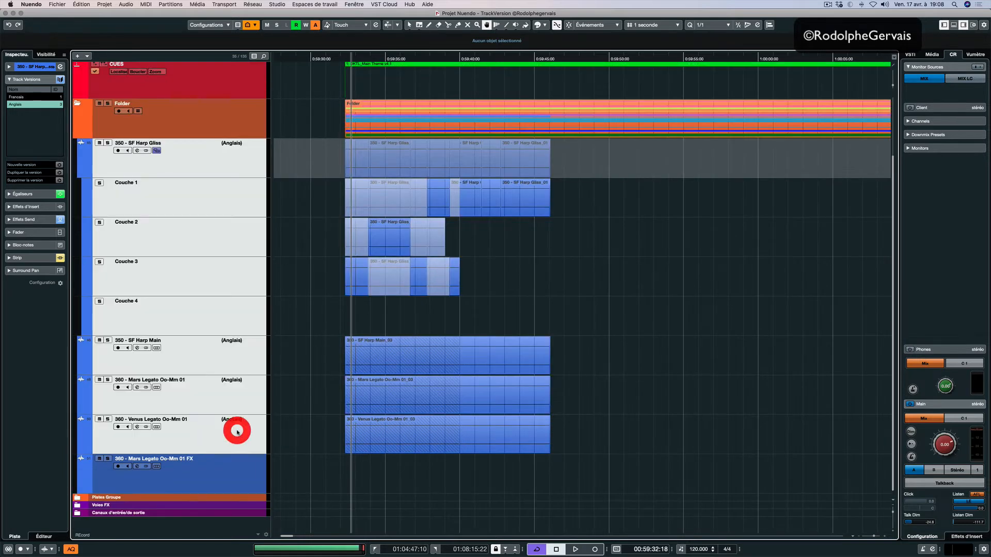
{"action": "left_click", "coordinate": [248, 142]}
{"action": "left_click", "coordinate": [250, 140]}
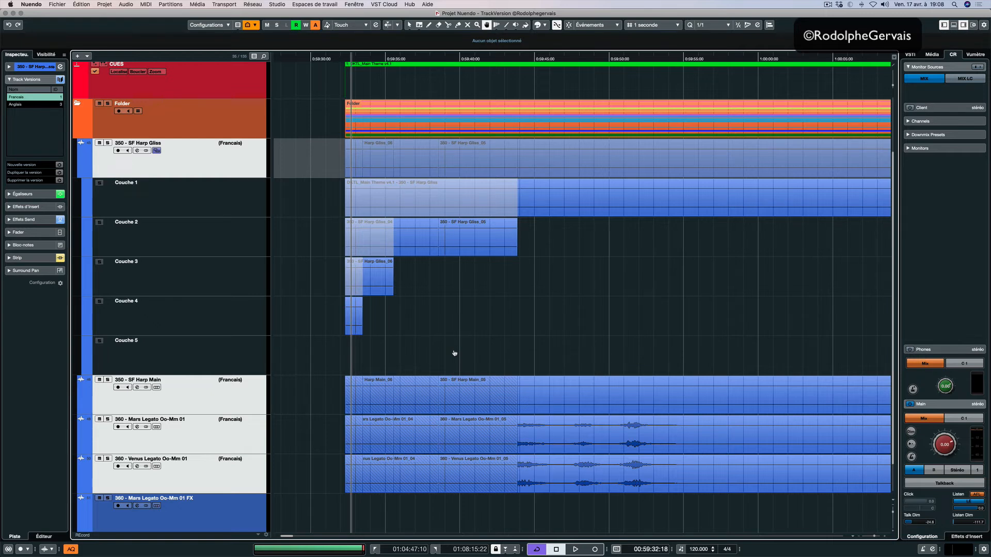
In the second cue, around 01:04:57, make the Couche 1 take of 350 - SF Harp Gliss active instead of the Couche 2 take
{"action": "key", "text": "g"}
{"action": "key", "text": "g"}
{"action": "key", "text": "g"}
{"action": "key", "text": "g"}
{"action": "key", "text": "g"}
{"action": "key", "text": "g"}
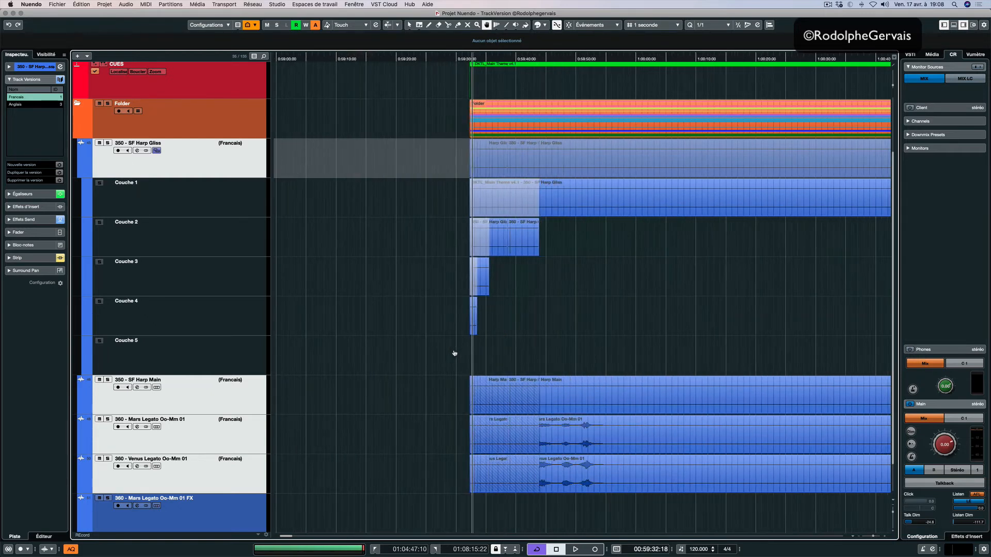
{"action": "key", "text": "g"}
{"action": "key", "text": "g"}
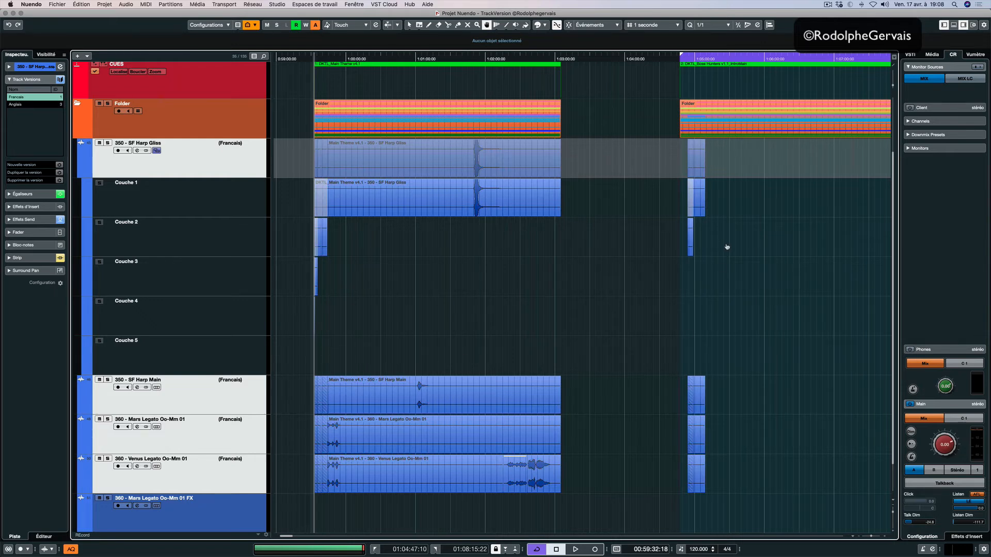
{"action": "left_click_drag", "start_coordinate": [692, 59], "coordinate": [690, 109]}
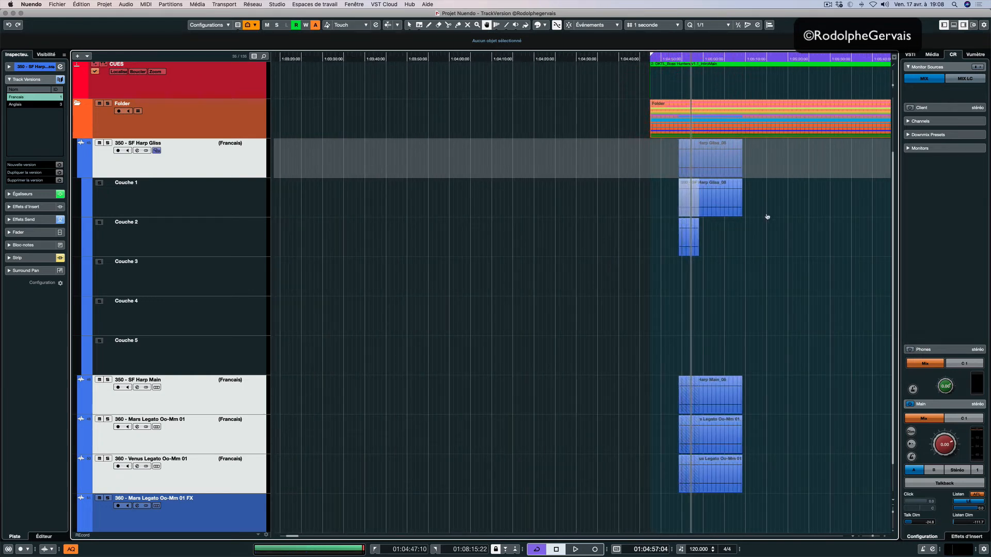
{"action": "left_click", "coordinate": [691, 227]}
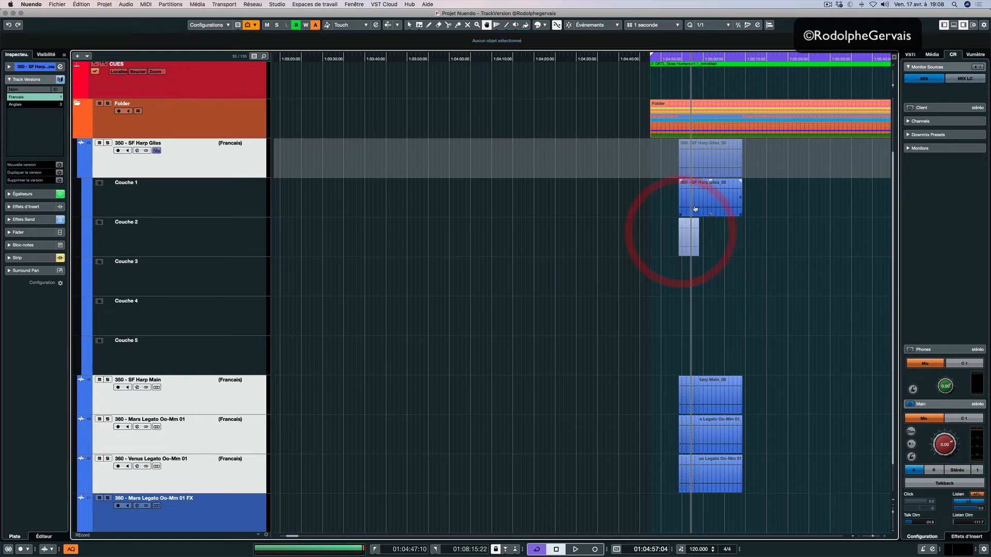
{"action": "left_click", "coordinate": [688, 238]}
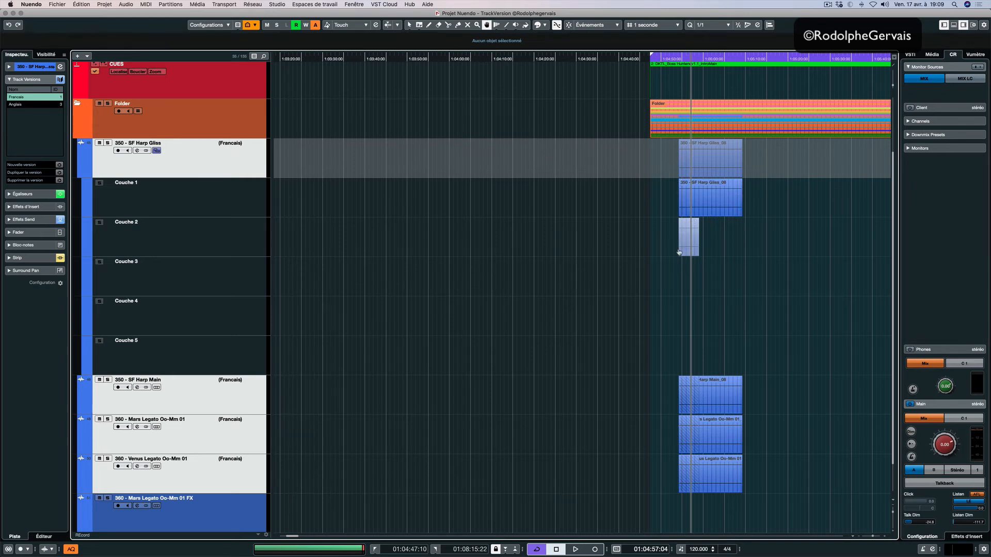
Compare the Anglais and Francais versions of the selected tracks at the first cue, ending on Francais
{"action": "scroll", "coordinate": [685, 237], "scroll_direction": "left", "scroll_amount": 15}
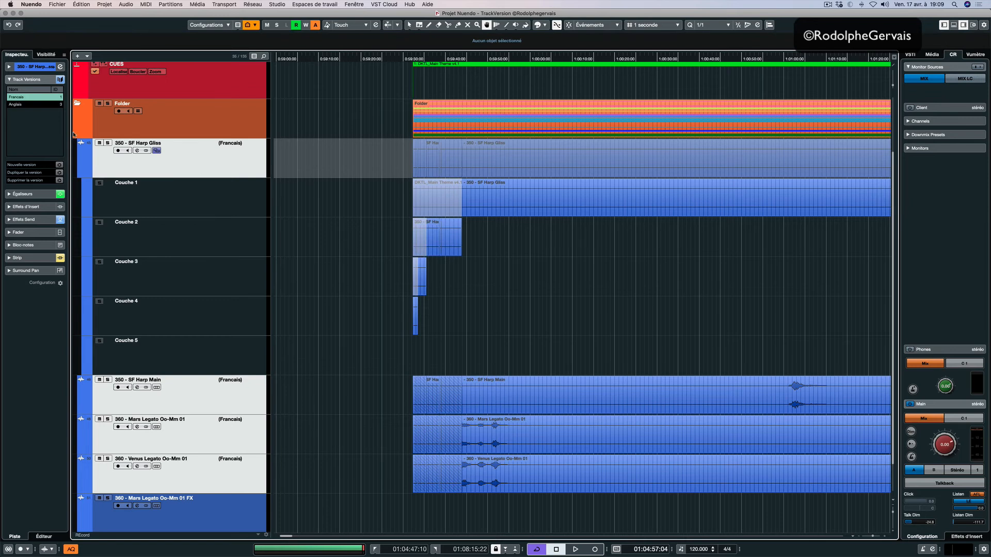
{"action": "left_click", "coordinate": [18, 105]}
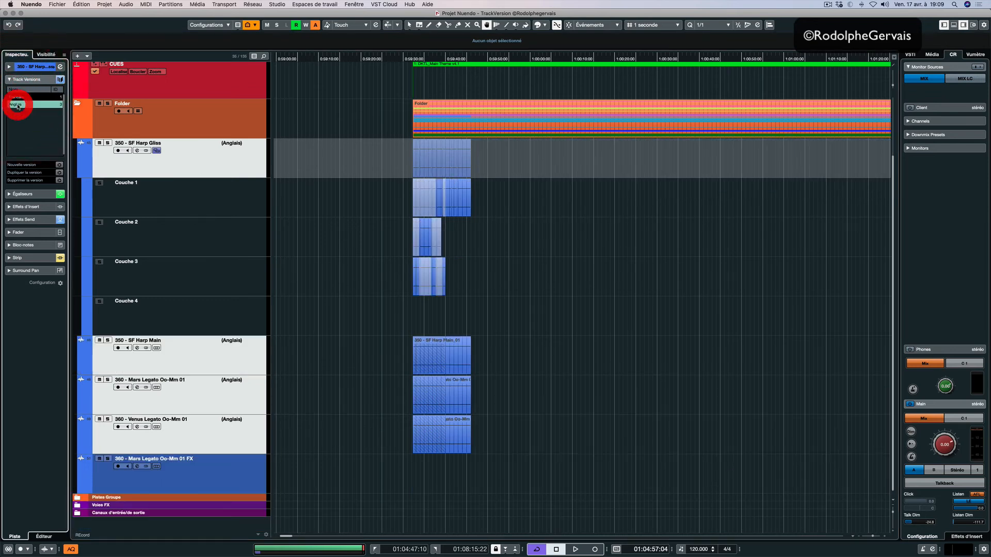
{"action": "left_click", "coordinate": [27, 98]}
{"action": "left_click", "coordinate": [25, 105]}
{"action": "left_click", "coordinate": [24, 98]}
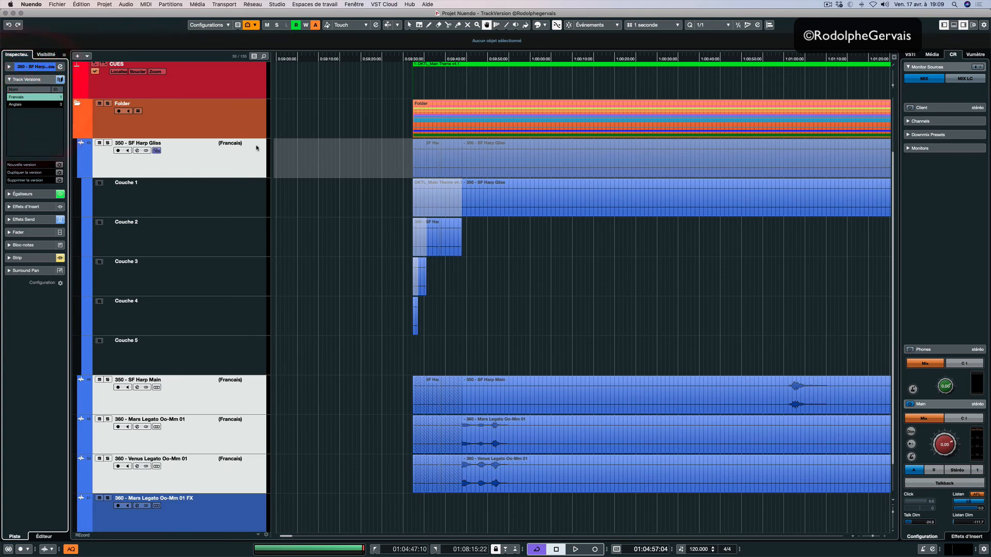
Starting from 350 - SF Harp Gliss alone, select all tracks that share its Francais version ID
{"action": "left_click", "coordinate": [243, 146]}
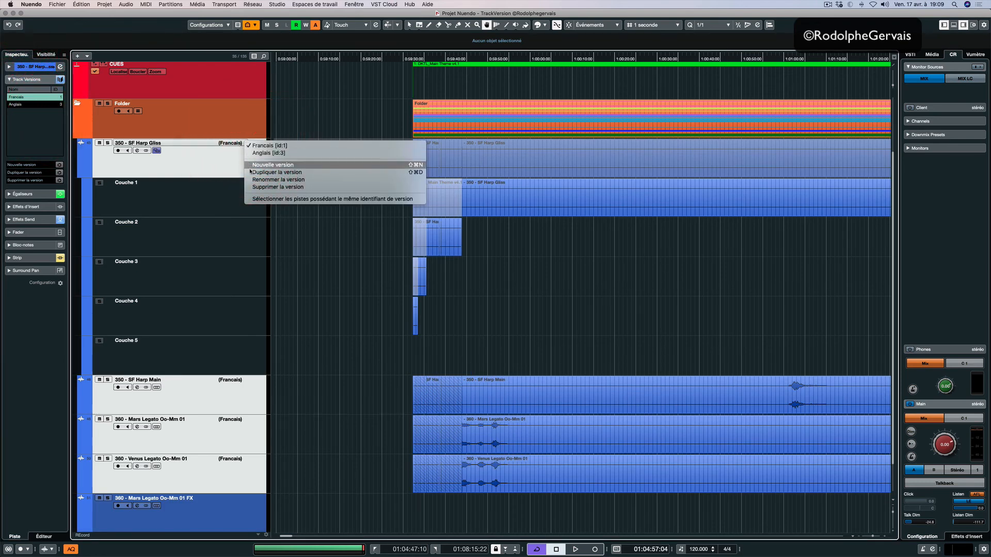
{"action": "left_click", "coordinate": [252, 200]}
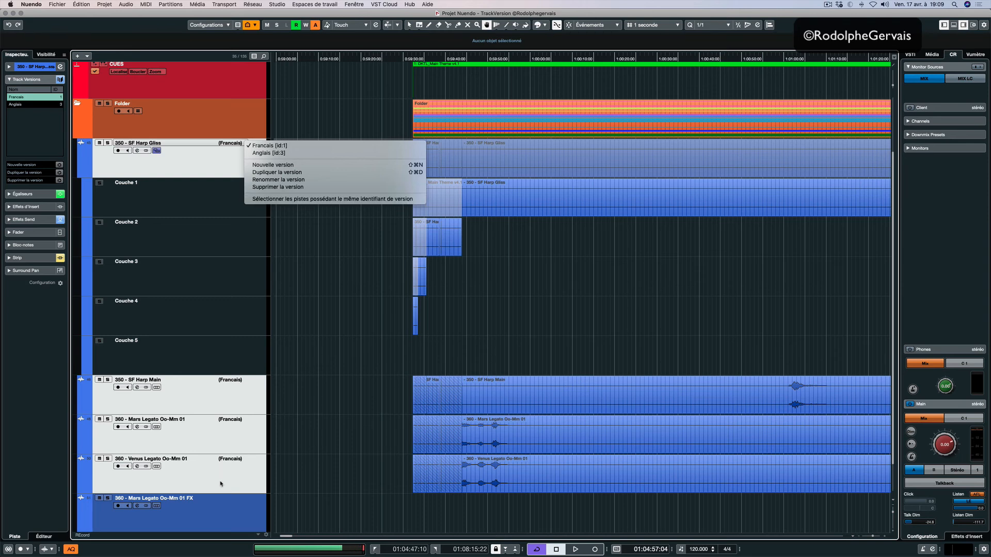
{"action": "left_click", "coordinate": [220, 514]}
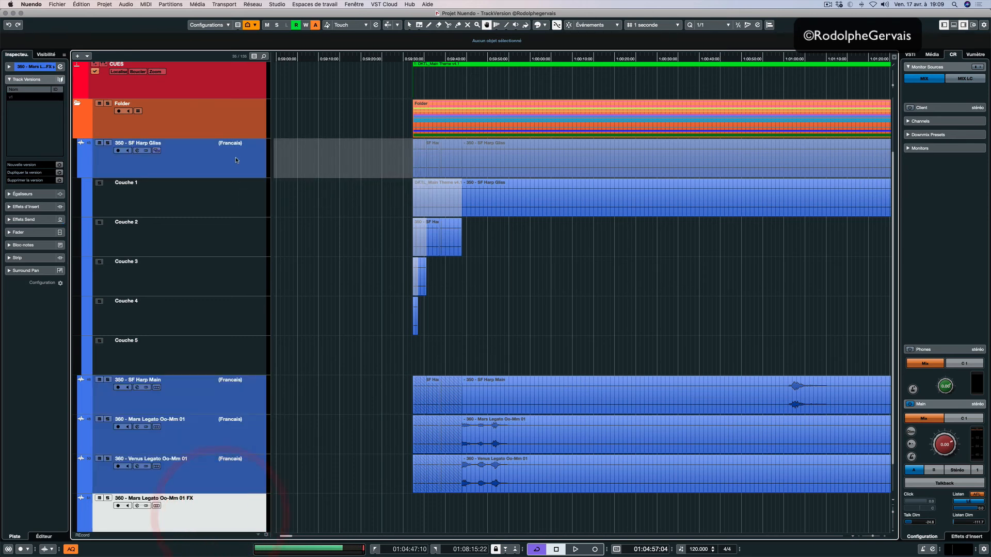
{"action": "left_click", "coordinate": [245, 144]}
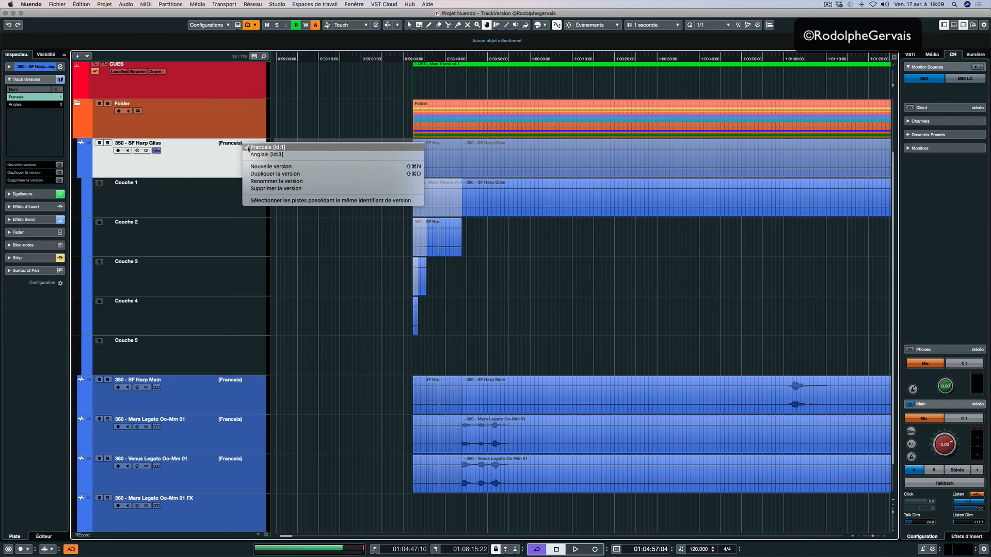
{"action": "left_click", "coordinate": [255, 201]}
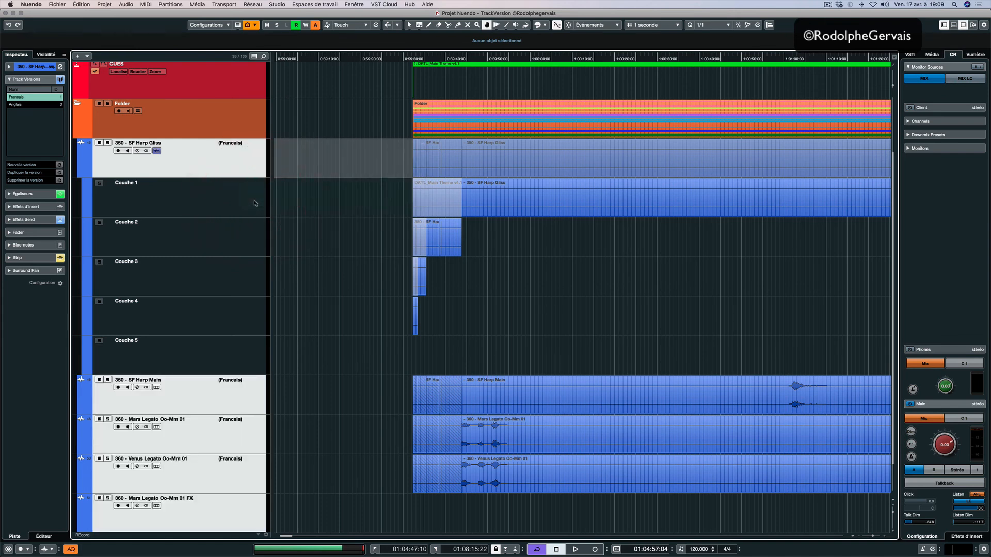